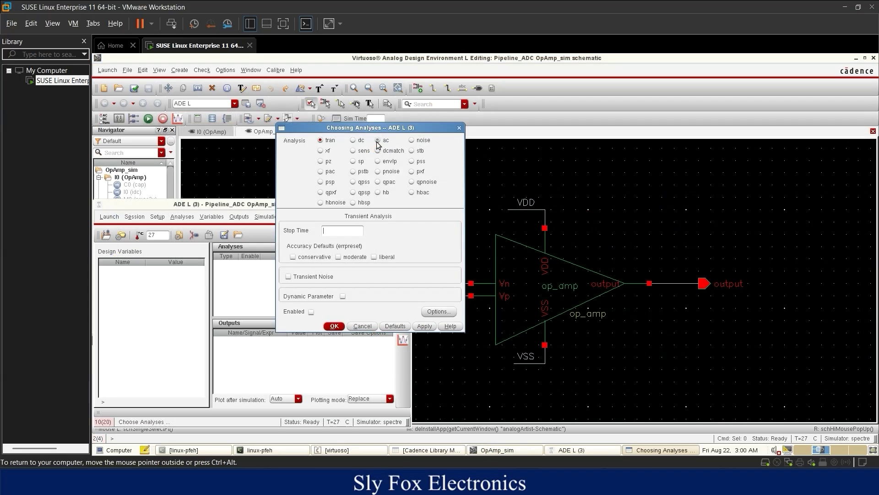
Step: Select the ac analysis and change the dotted phase trace to a solid line
{"action": "left_click", "coordinate": [378, 140]}
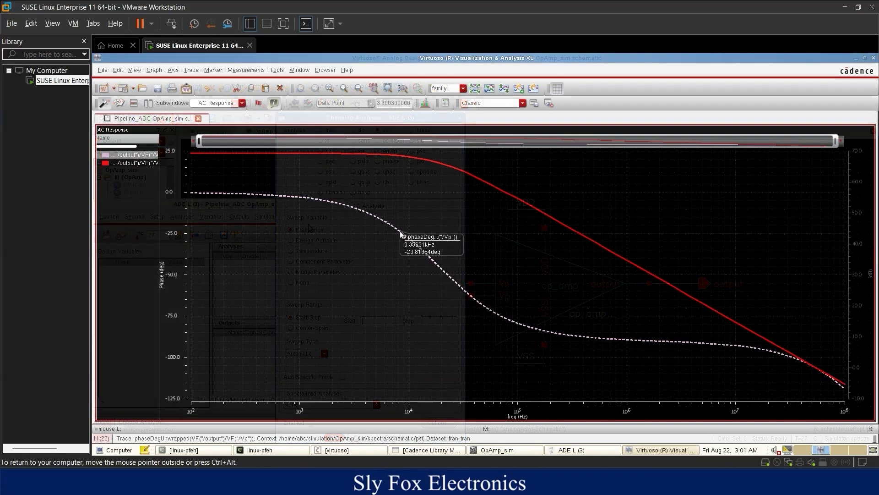
{"action": "right_click", "coordinate": [400, 230]}
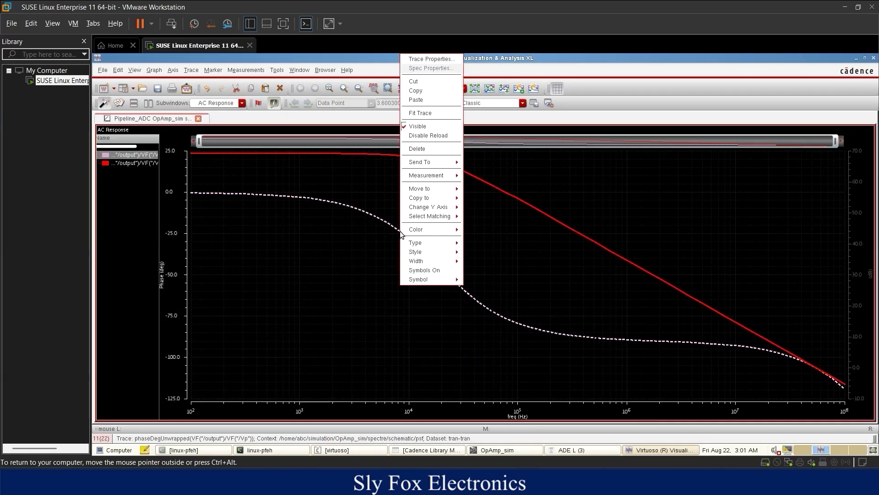
{"action": "mouse_move", "coordinate": [419, 252]}
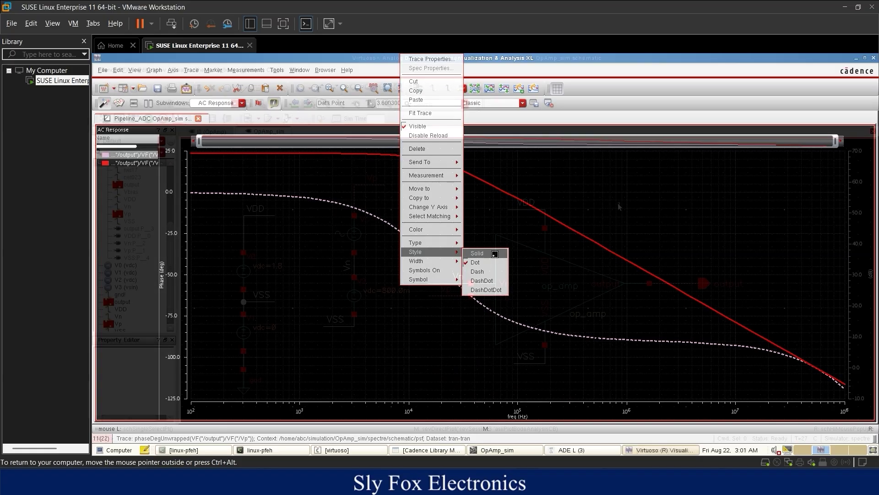
{"action": "left_click", "coordinate": [494, 254]}
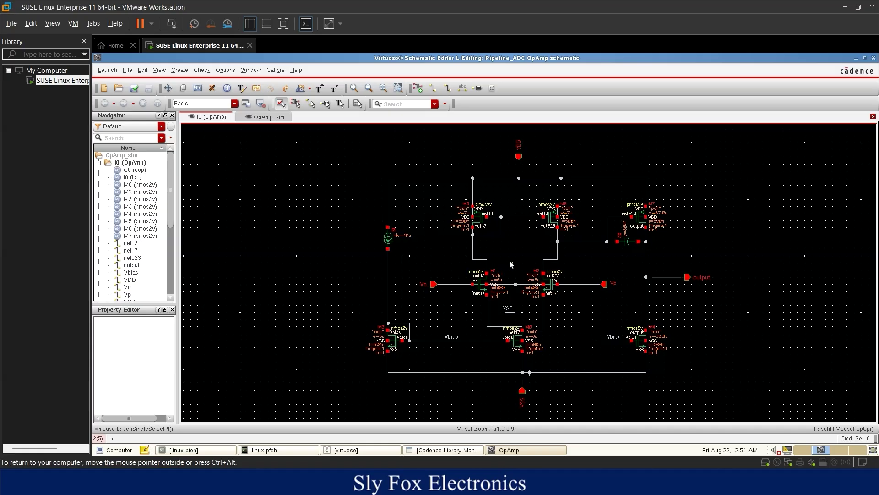
{"action": "scroll", "coordinate": [397, 242], "scroll_direction": "up", "scroll_amount": 1, "text": "ctrl"}
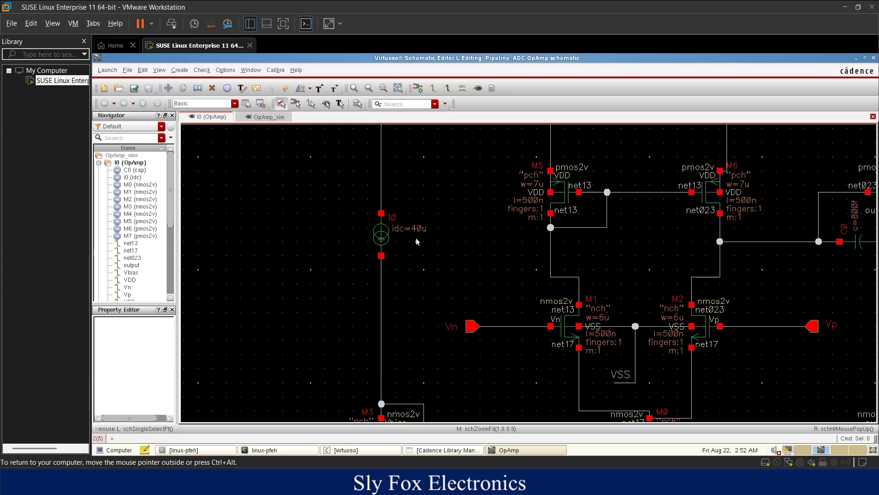
{"action": "key", "text": "f"}
{"action": "scroll", "coordinate": [424, 347], "scroll_direction": "up", "scroll_amount": 2, "text": "ctrl"}
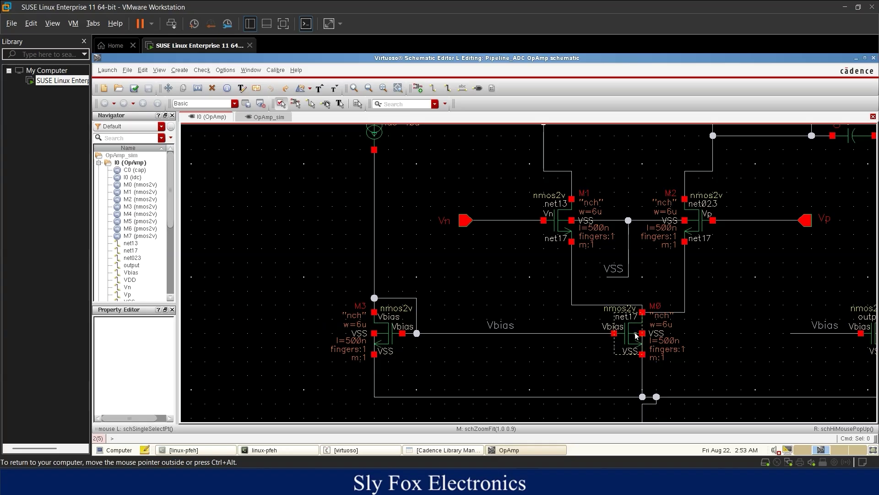
{"action": "scroll", "coordinate": [637, 335], "scroll_direction": "down", "scroll_amount": 1, "text": "ctrl"}
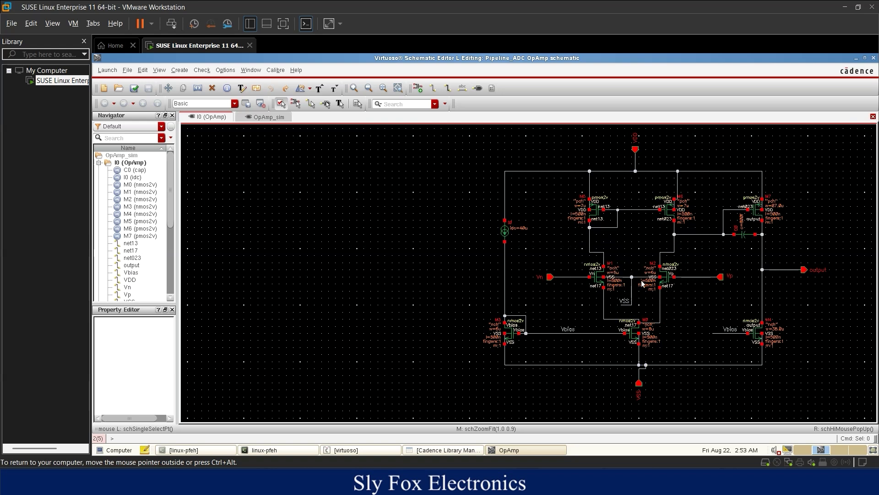
{"action": "scroll", "coordinate": [641, 338], "scroll_direction": "up", "scroll_amount": 2, "text": "ctrl"}
{"action": "scroll", "coordinate": [640, 338], "scroll_direction": "down", "scroll_amount": 1, "text": "ctrl"}
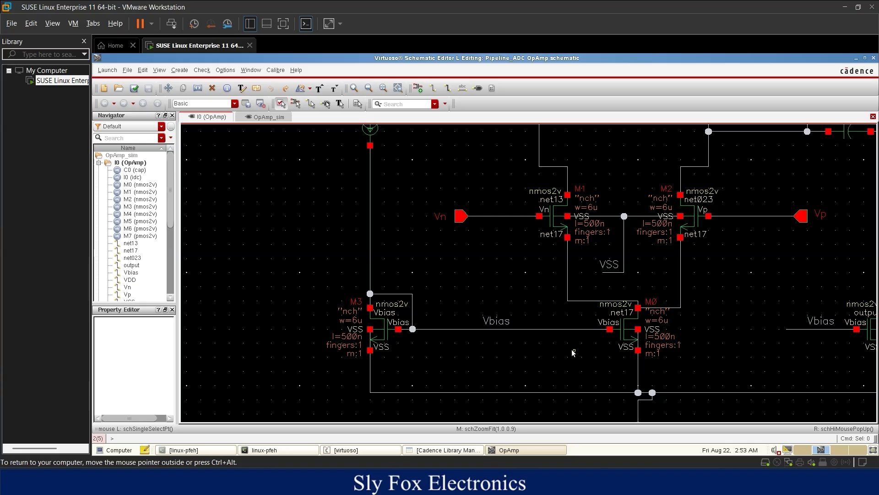
{"action": "middle_click", "coordinate": [539, 289]}
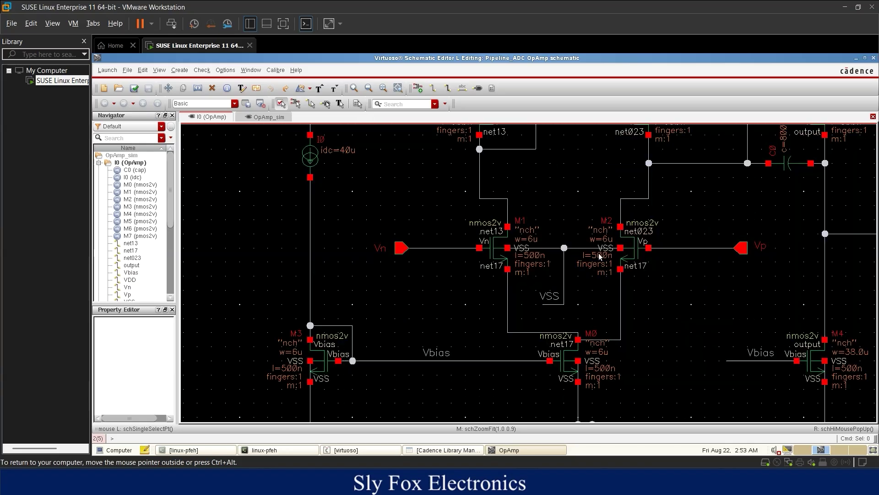
{"action": "scroll", "coordinate": [608, 270], "scroll_direction": "up", "scroll_amount": 2, "text": "ctrl"}
{"action": "middle_click", "coordinate": [559, 225]}
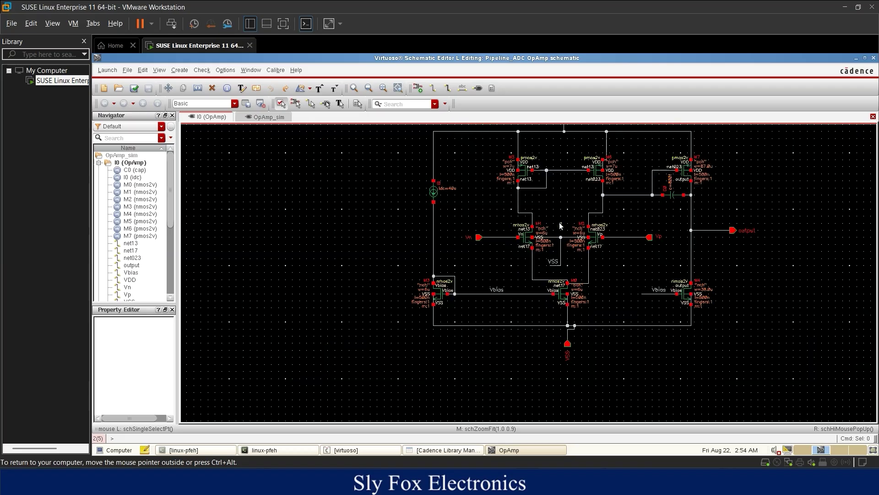
{"action": "scroll", "coordinate": [569, 177], "scroll_direction": "up", "scroll_amount": 2, "text": "ctrl"}
{"action": "middle_click", "coordinate": [567, 188]}
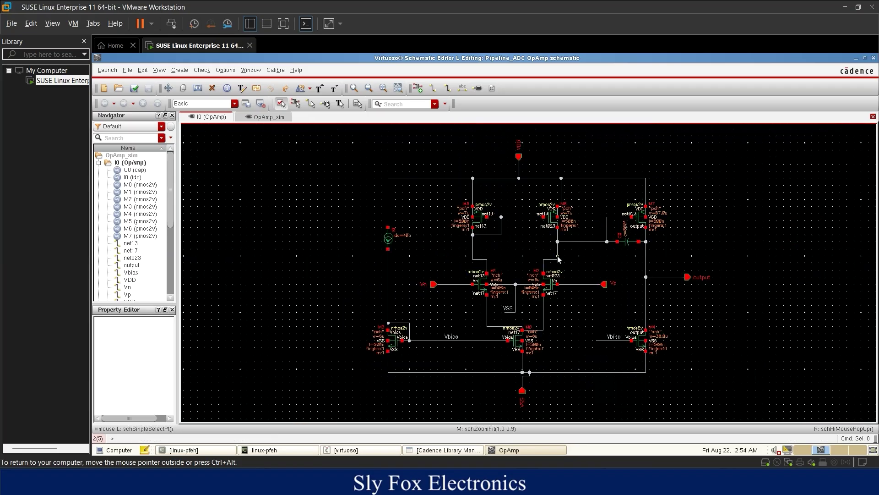
{"action": "scroll", "coordinate": [520, 226], "scroll_direction": "up", "scroll_amount": 1, "text": "ctrl"}
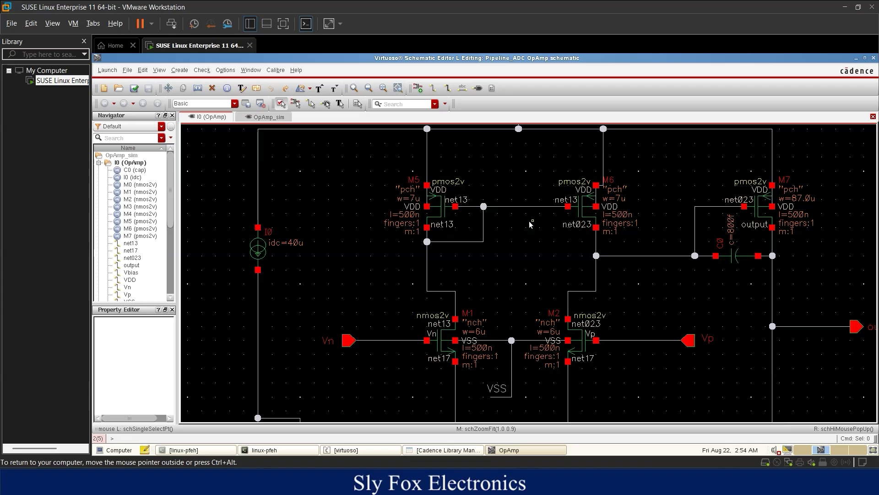
{"action": "middle_click", "coordinate": [510, 224]}
{"action": "scroll", "coordinate": [668, 213], "scroll_direction": "up", "scroll_amount": 2}
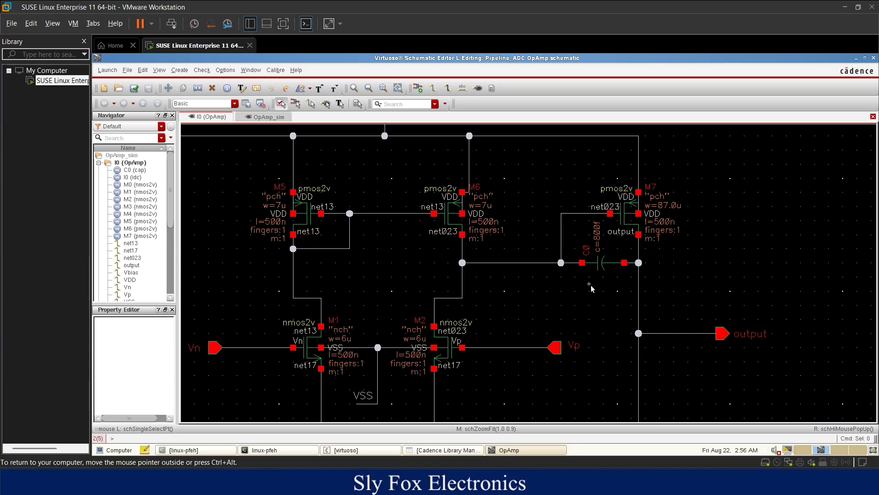
{"action": "scroll", "coordinate": [591, 287], "scroll_direction": "down", "scroll_amount": 2, "text": "ctrl"}
{"action": "middle_click_drag", "start_coordinate": [590, 303], "coordinate": [586, 274]}
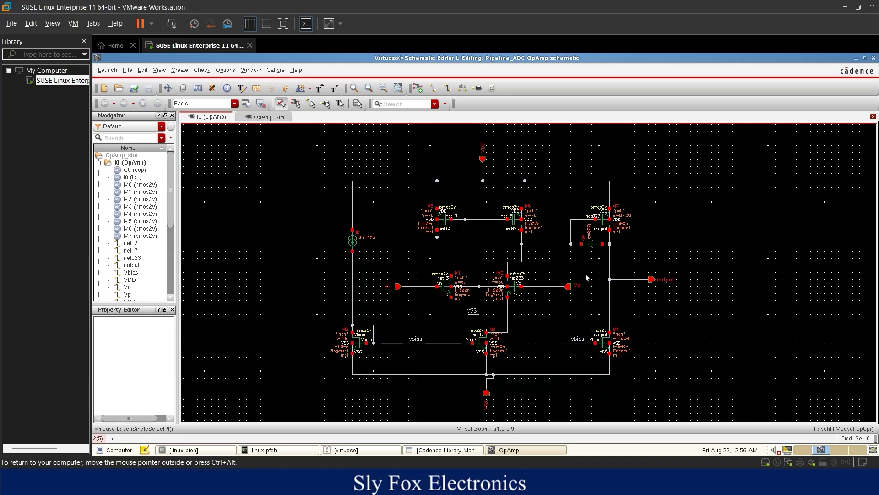
{"action": "scroll", "coordinate": [589, 251], "scroll_direction": "up", "scroll_amount": 2, "text": "ctrl"}
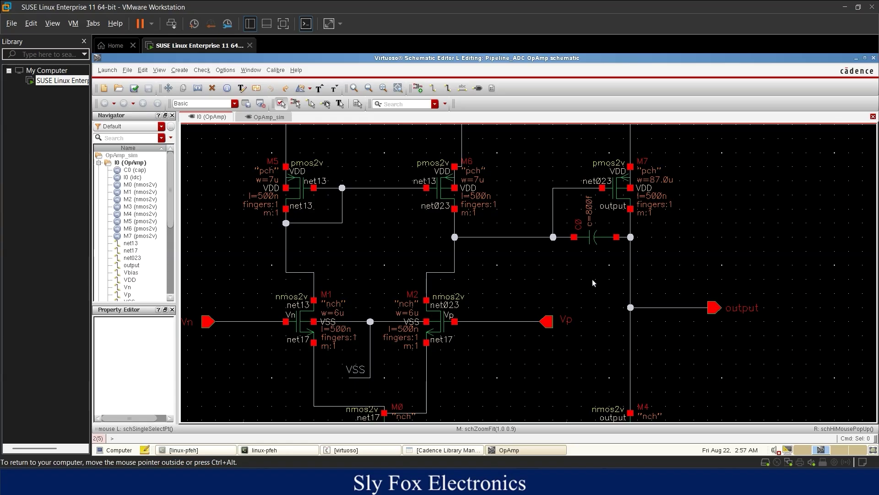
{"action": "scroll", "coordinate": [592, 282], "scroll_direction": "down", "scroll_amount": 2, "text": "ctrl"}
{"action": "scroll", "coordinate": [650, 329], "scroll_direction": "up", "scroll_amount": 2, "text": "ctrl"}
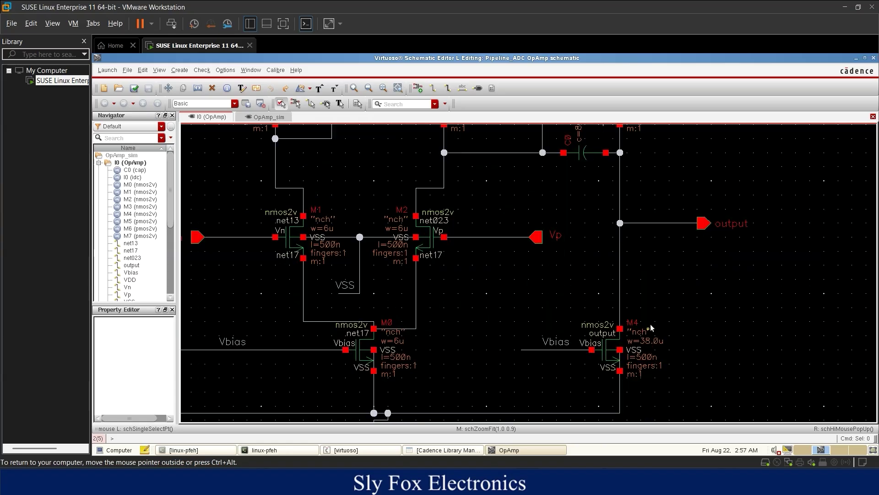
{"action": "middle_click", "coordinate": [637, 301]}
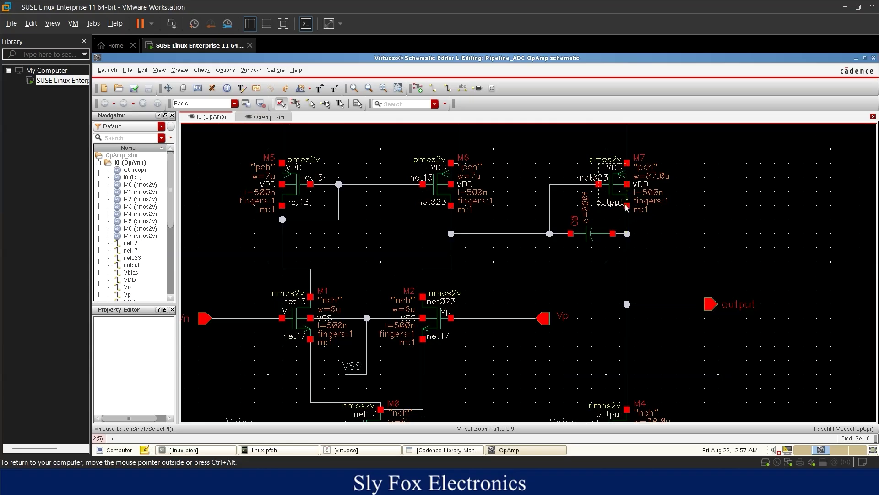
{"action": "scroll", "coordinate": [630, 353], "scroll_direction": "up", "scroll_amount": 2, "text": "ctrl"}
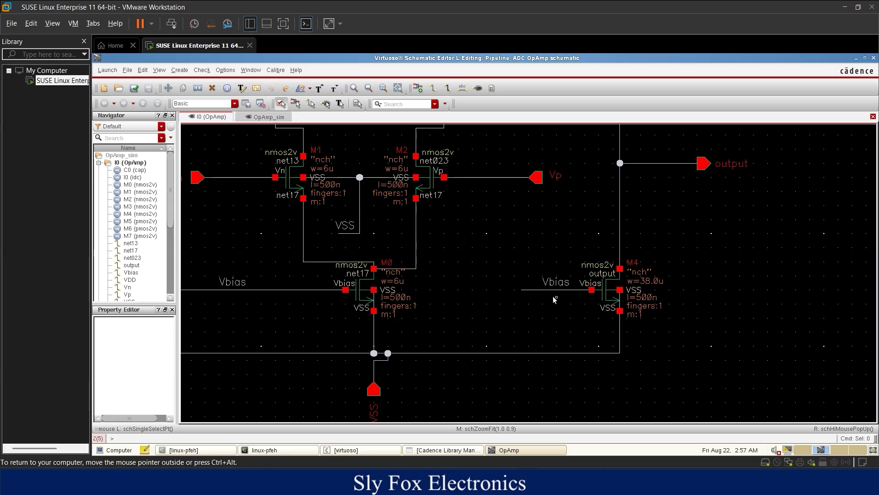
{"action": "left_click_drag", "start_coordinate": [333, 312], "coordinate": [343, 313]}
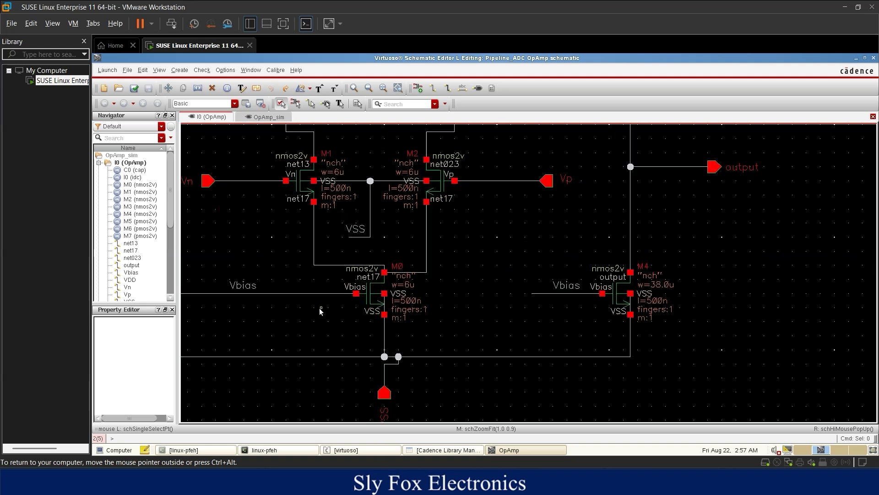
{"action": "left_click_drag", "start_coordinate": [290, 310], "coordinate": [366, 317]}
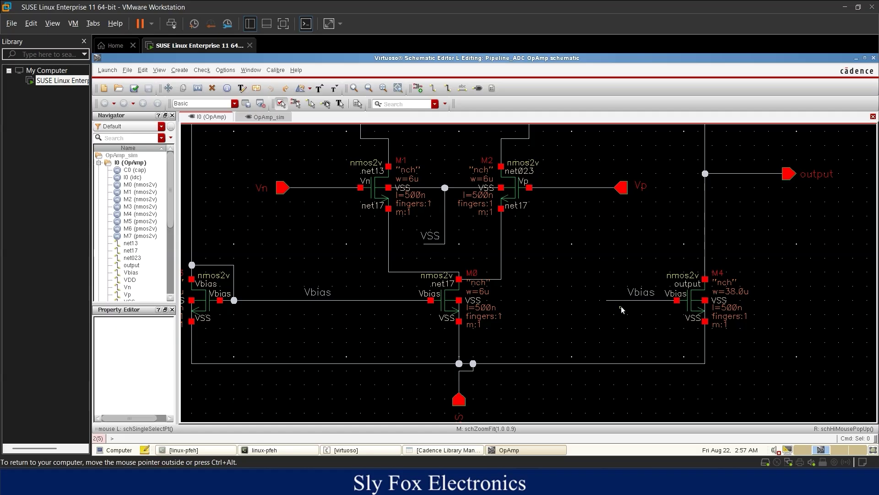
{"action": "middle_click", "coordinate": [563, 270]}
{"action": "middle_click_drag", "start_coordinate": [484, 205], "coordinate": [467, 245]}
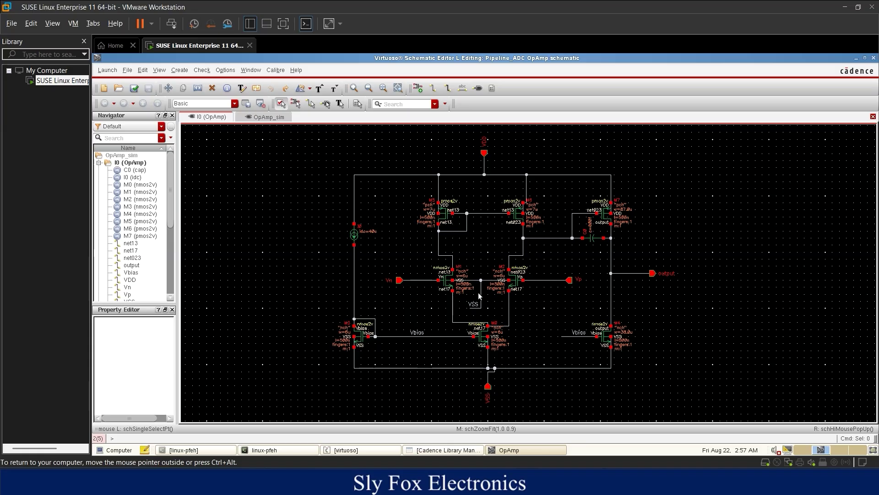
{"action": "scroll", "coordinate": [498, 296], "scroll_direction": "up", "scroll_amount": 2}
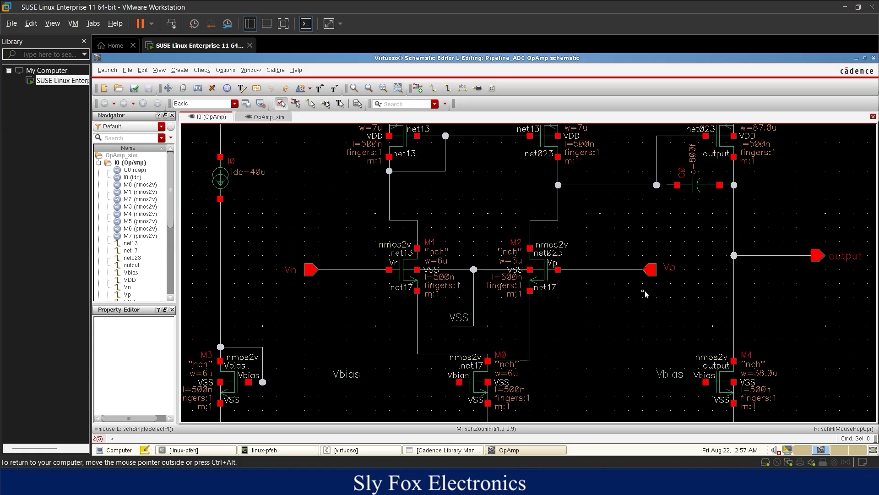
{"action": "middle_click", "coordinate": [311, 282]}
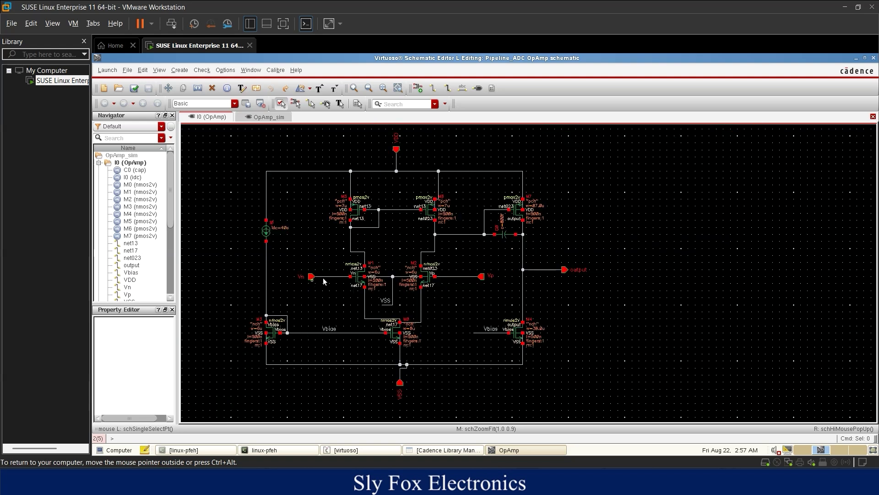
{"action": "scroll", "coordinate": [566, 299], "scroll_direction": "up", "scroll_amount": 2}
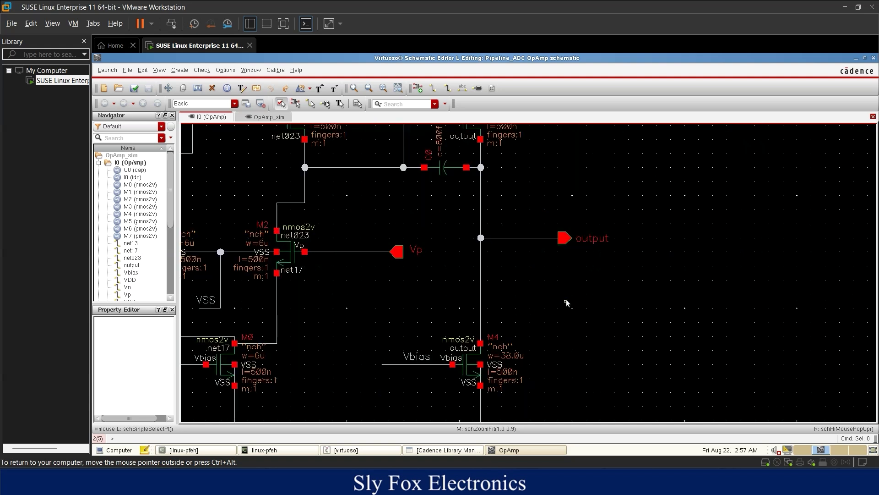
{"action": "middle_click", "coordinate": [526, 249]}
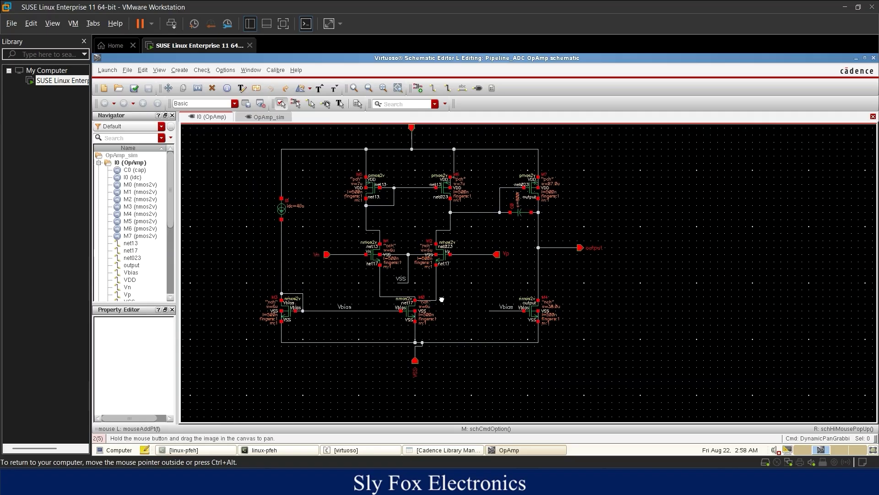
{"action": "middle_click_drag", "start_coordinate": [421, 224], "coordinate": [429, 243]}
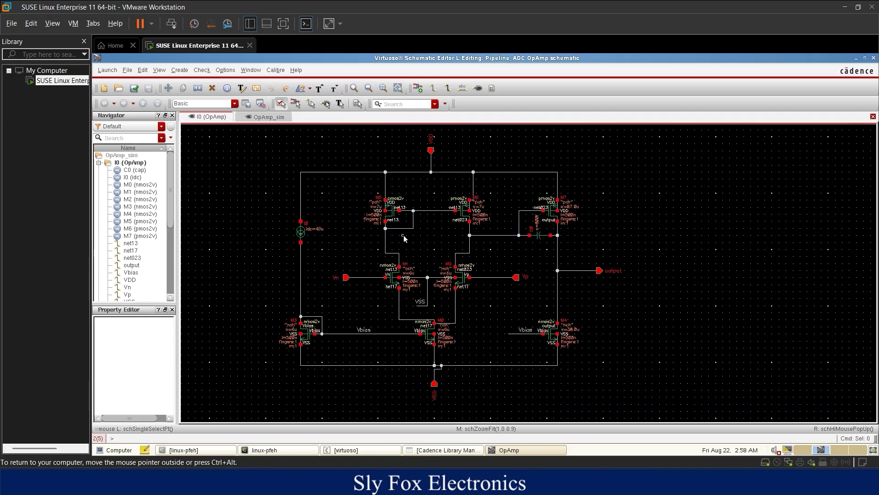
{"action": "left_click", "coordinate": [179, 70]}
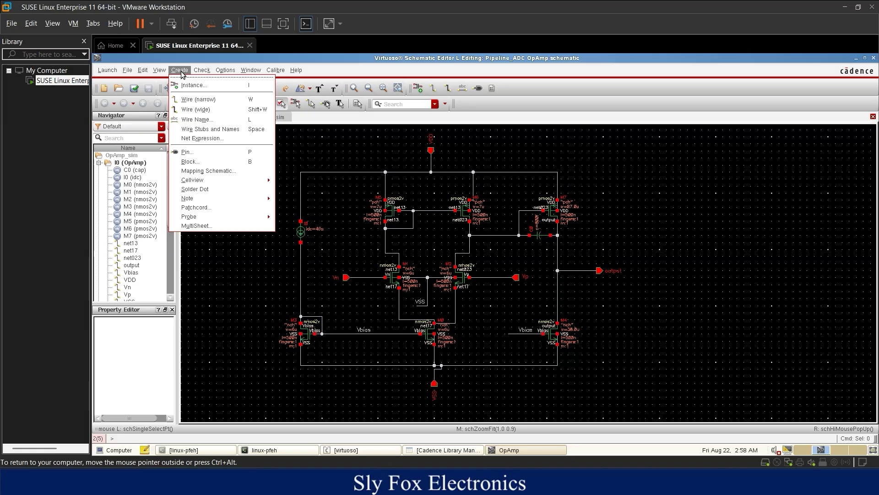
{"action": "mouse_move", "coordinate": [215, 180]}
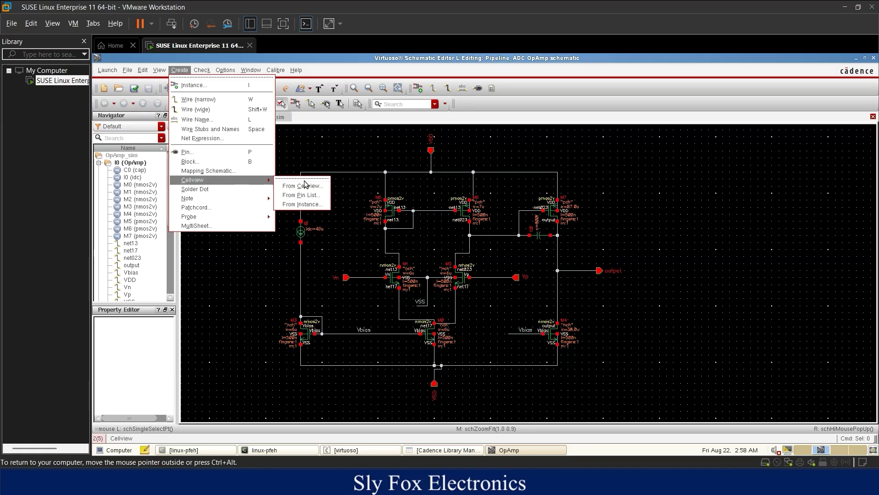
{"action": "left_click", "coordinate": [303, 146]}
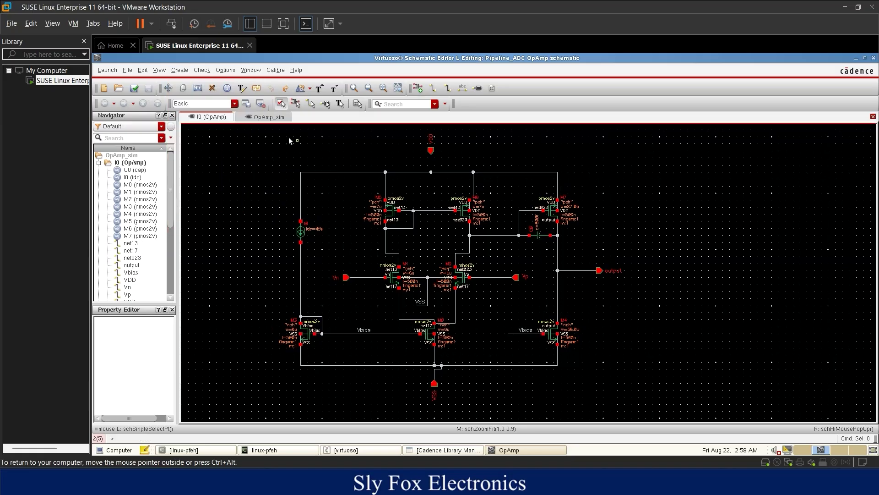
{"action": "left_click", "coordinate": [269, 118]}
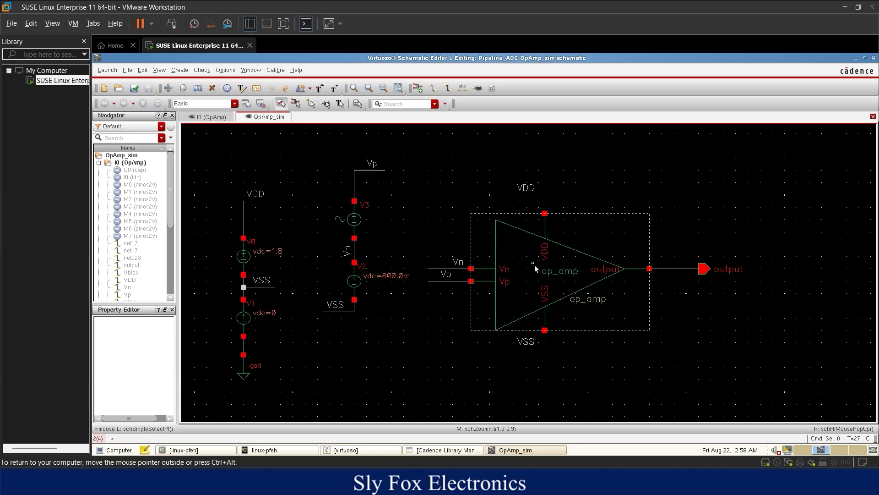
{"action": "double_click", "coordinate": [243, 255]}
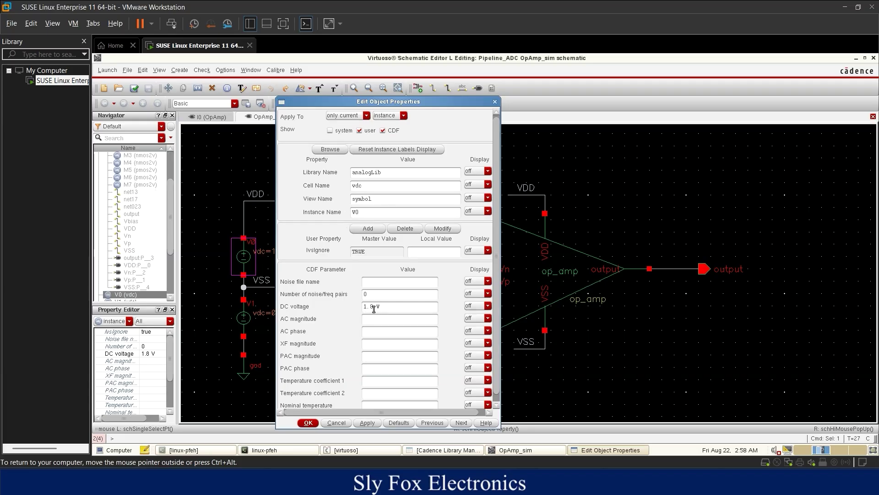
{"action": "left_click", "coordinate": [344, 423]}
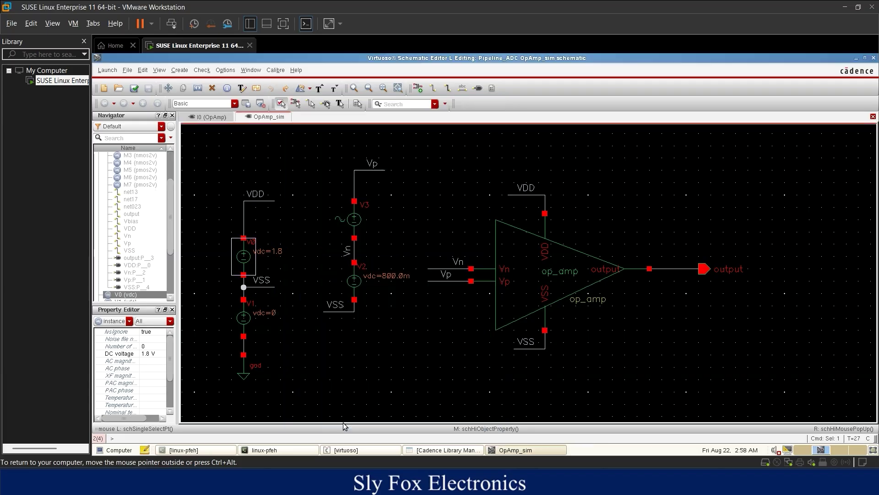
{"action": "left_click", "coordinate": [243, 319]}
{"action": "middle_click", "coordinate": [244, 319]}
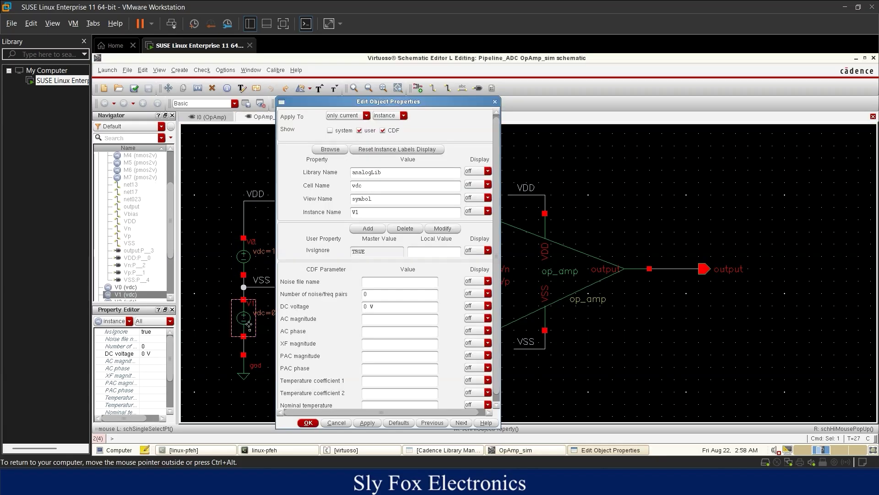
{"action": "left_click", "coordinate": [337, 423]}
{"action": "left_click", "coordinate": [279, 302]}
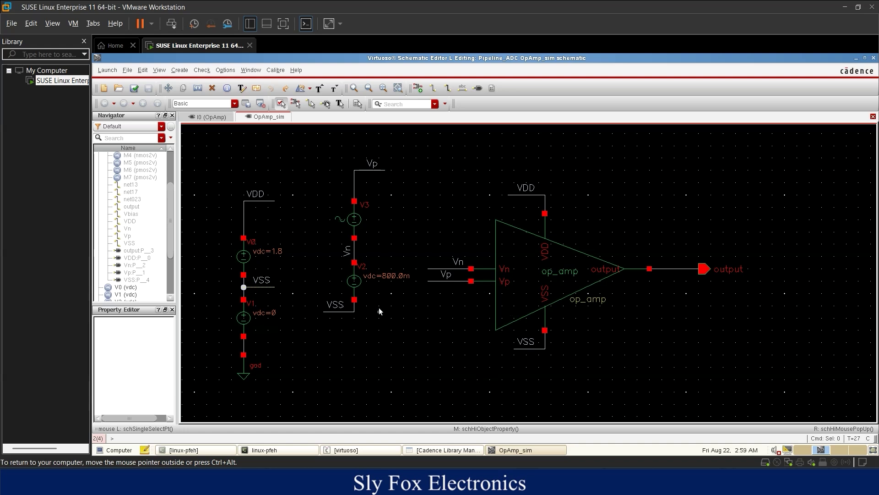
{"action": "middle_click", "coordinate": [358, 285]}
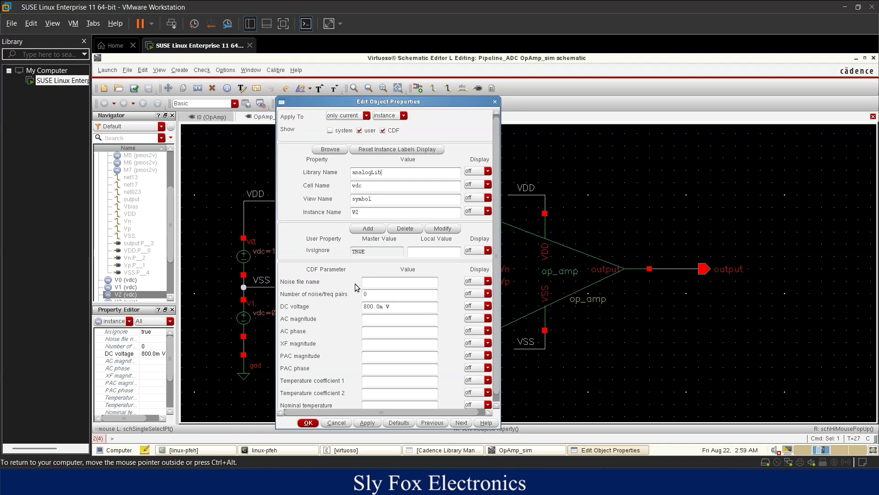
{"action": "left_click", "coordinate": [371, 306]}
{"action": "left_click", "coordinate": [343, 421]}
{"action": "left_click", "coordinate": [381, 305]}
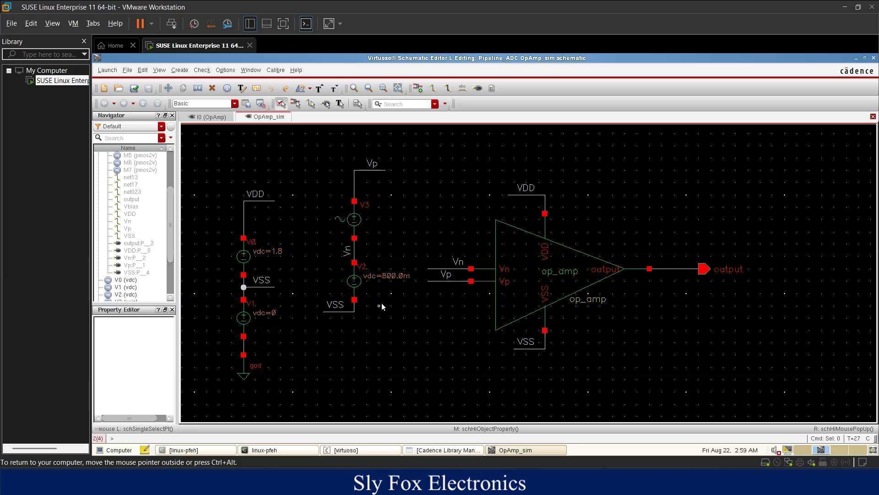
{"action": "left_click", "coordinate": [361, 218]}
{"action": "key", "text": "q"}
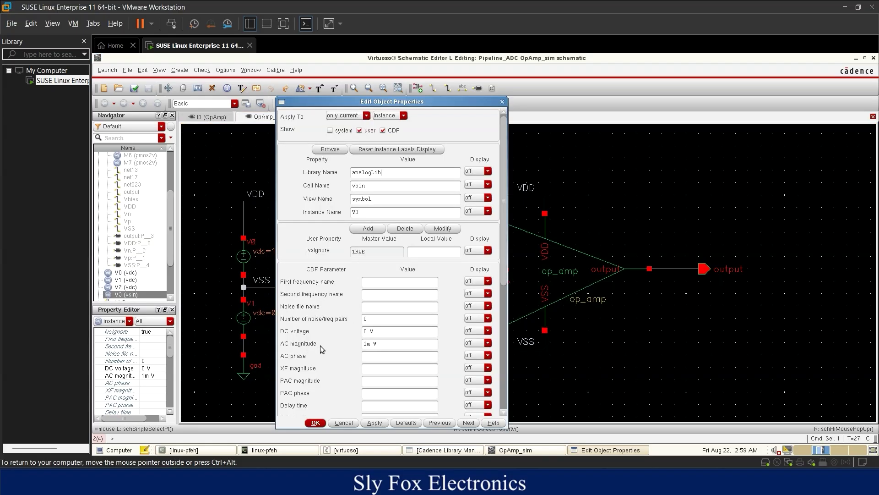
{"action": "left_click", "coordinate": [344, 423]}
{"action": "left_click", "coordinate": [403, 250]}
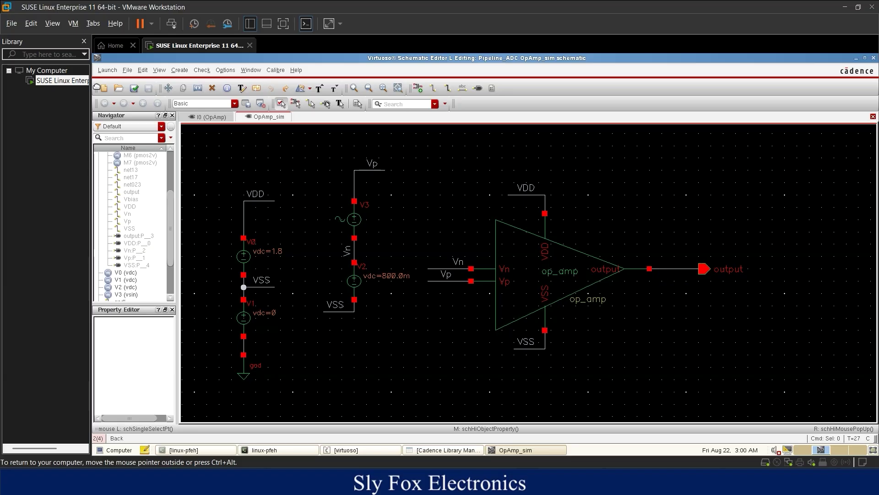
Step: Launch ADE L and add an enabled ac analysis sweeping from 100 to 100M
{"action": "left_click", "coordinate": [107, 70]}
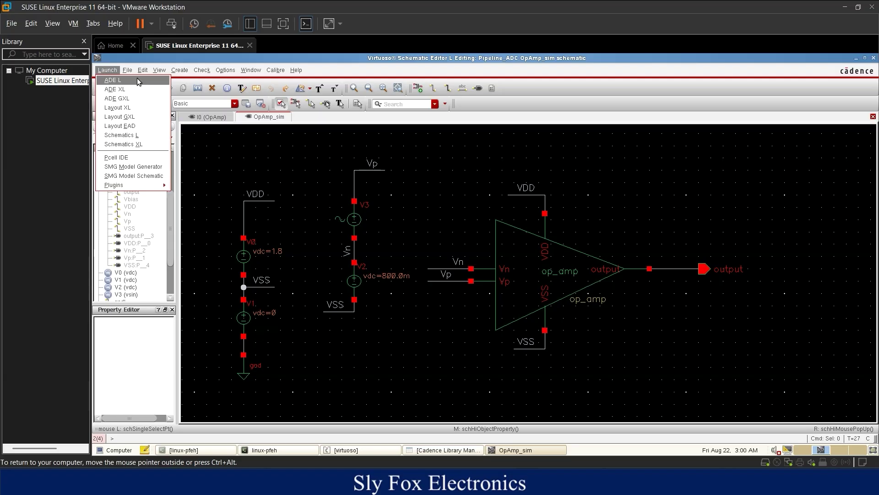
{"action": "left_click", "coordinate": [137, 79]}
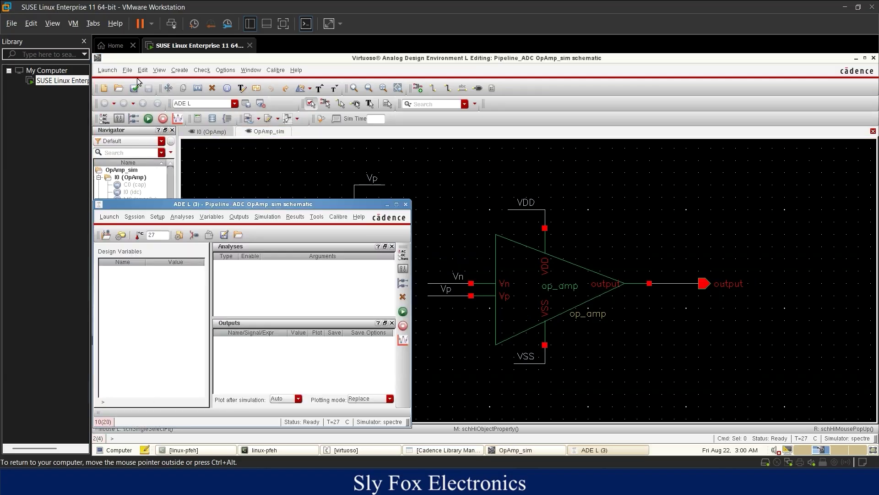
{"action": "left_click", "coordinate": [402, 255]}
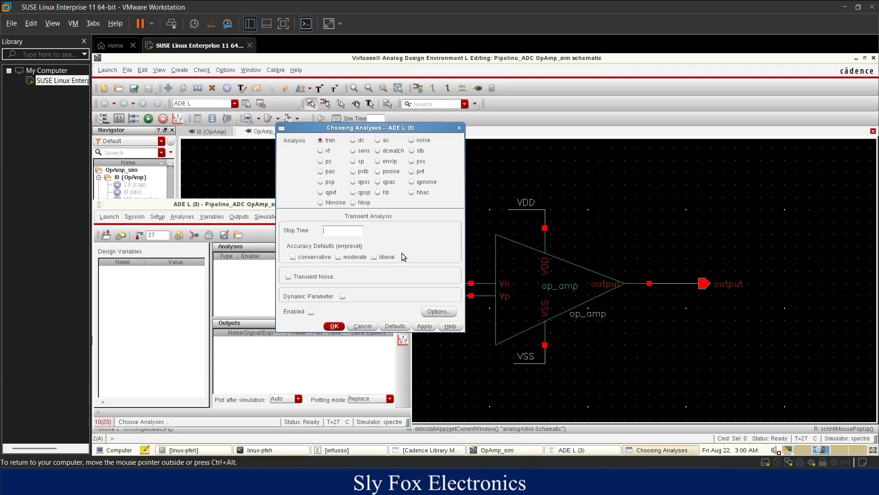
{"action": "left_click", "coordinate": [378, 141]}
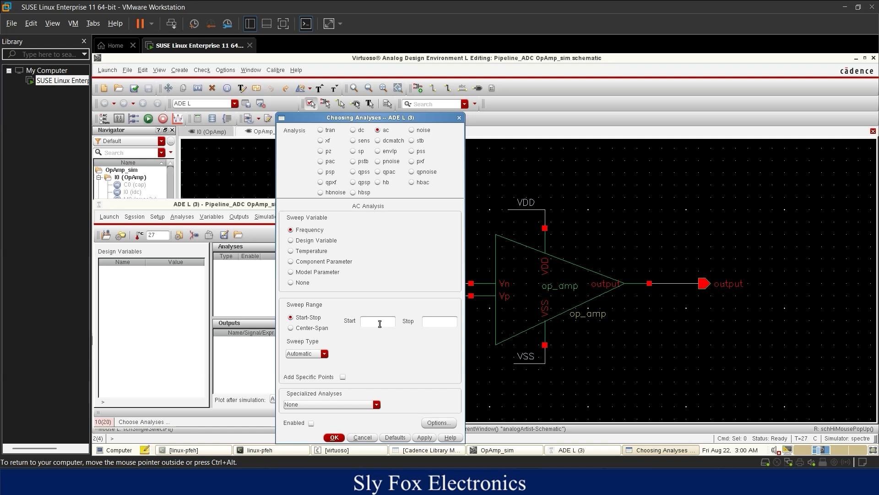
{"action": "type", "text": "10"}
{"action": "type", "text": "10"}
{"action": "type", "text": "0M"}
{"action": "left_click", "coordinate": [335, 437]}
Step: Run the simulation, then direct-plot AC Gain & Phase, picking the output net first
{"action": "left_click", "coordinate": [403, 312]}
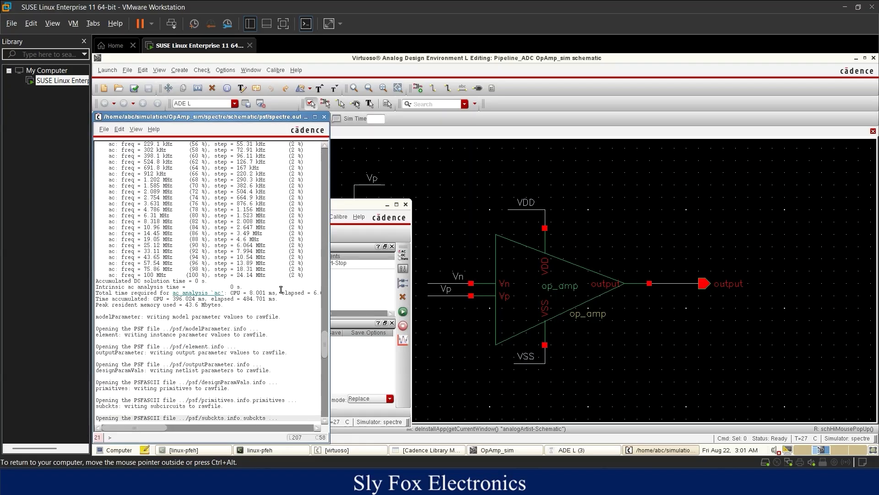
{"action": "left_click", "coordinate": [324, 117]}
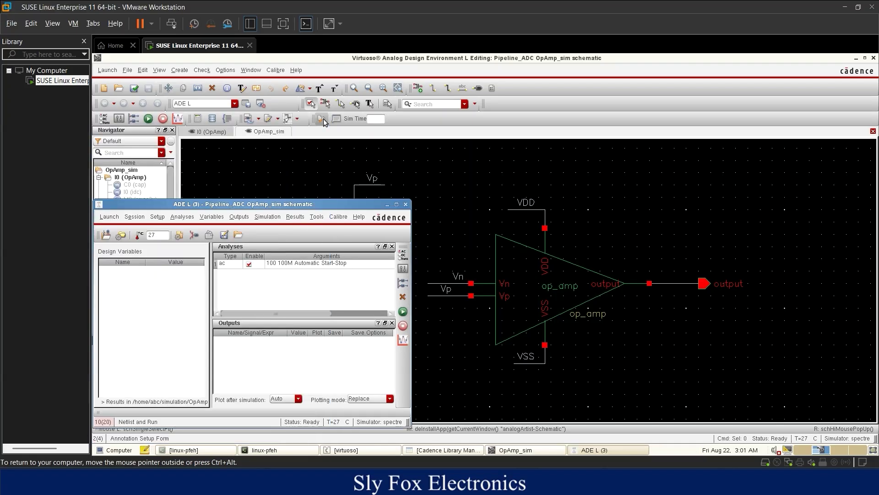
{"action": "left_click", "coordinate": [295, 219]}
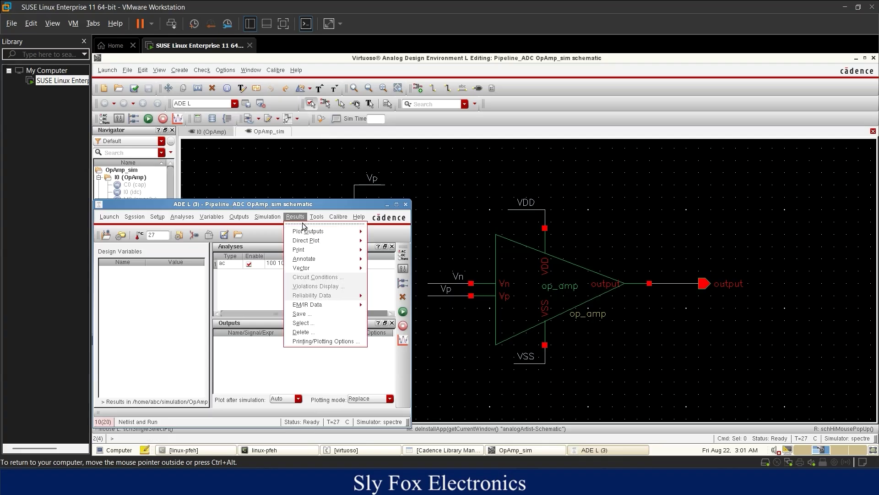
{"action": "mouse_move", "coordinate": [317, 240]}
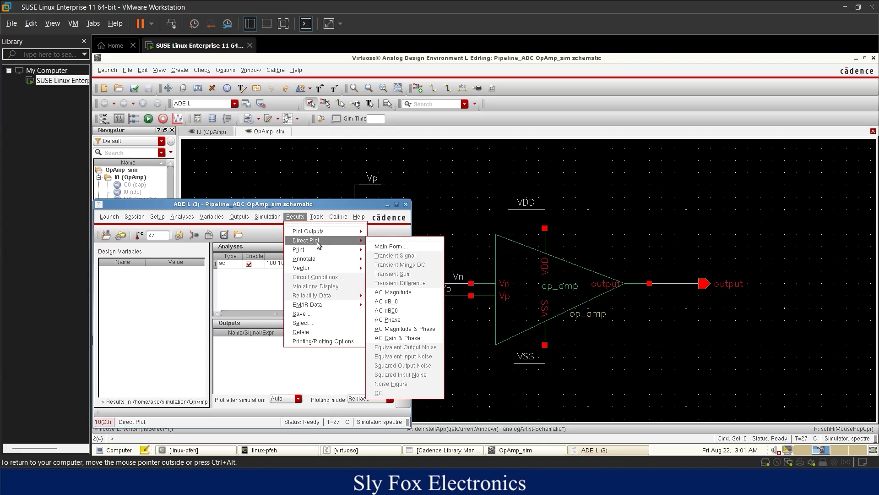
{"action": "left_click", "coordinate": [425, 338]}
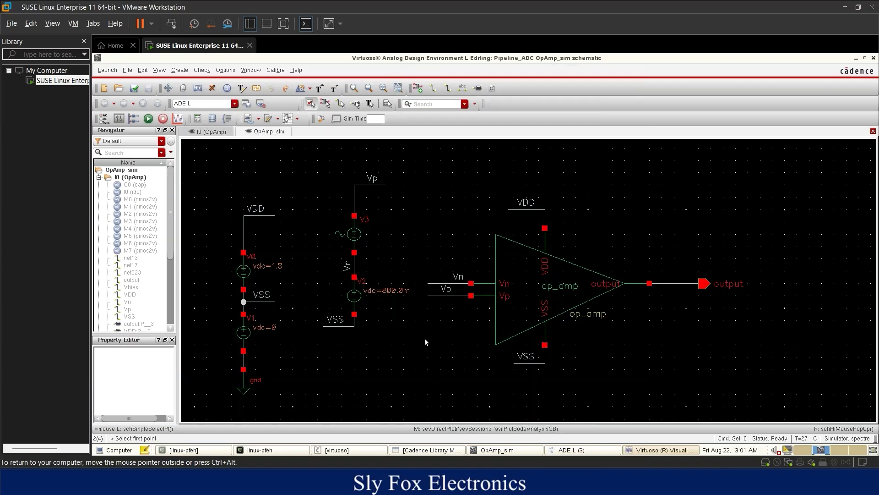
{"action": "left_click", "coordinate": [680, 284]}
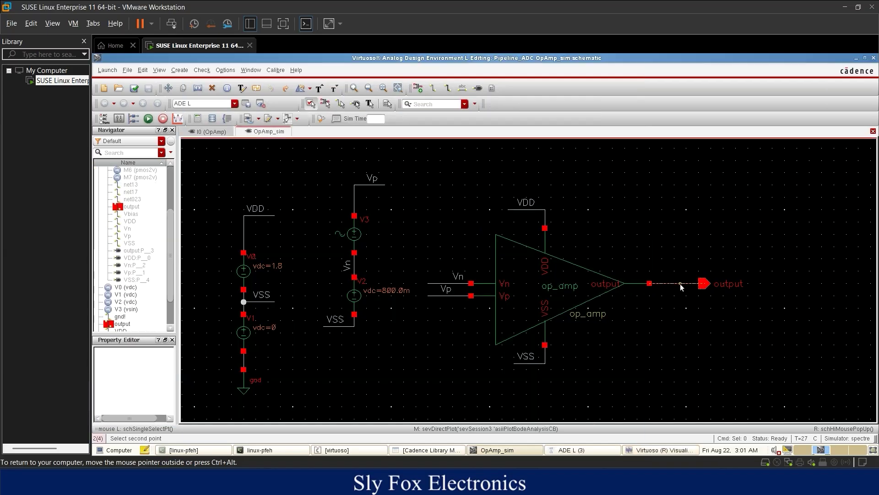
Step: Pick Vp as reference, maximize the plot, and make the red gain trace solid and thick
{"action": "left_click", "coordinate": [457, 295]}
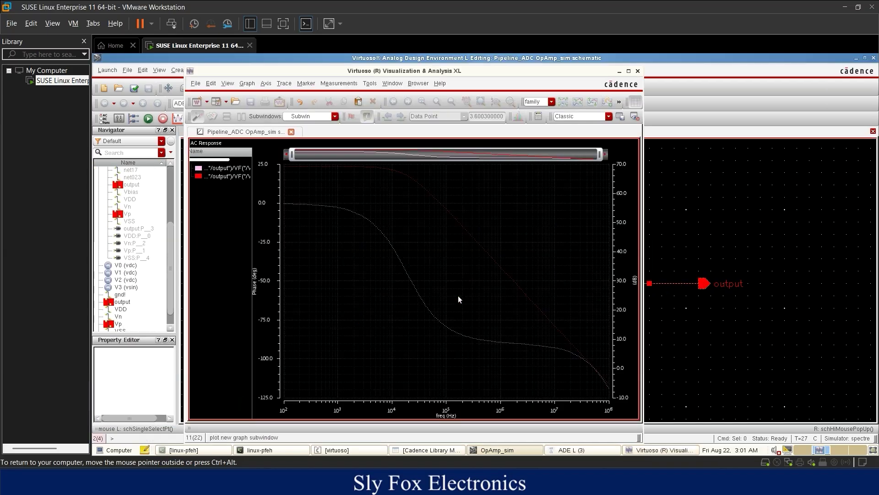
{"action": "left_click", "coordinate": [629, 70]}
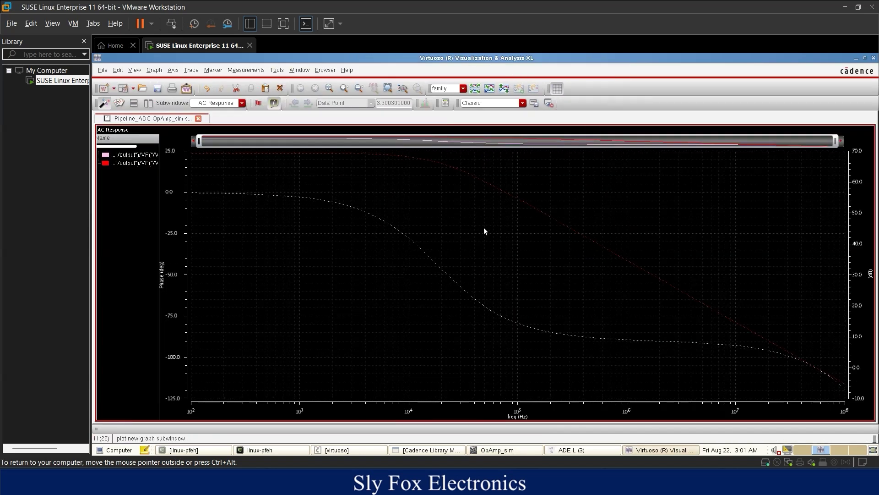
{"action": "left_click", "coordinate": [357, 154]}
{"action": "right_click", "coordinate": [356, 155]}
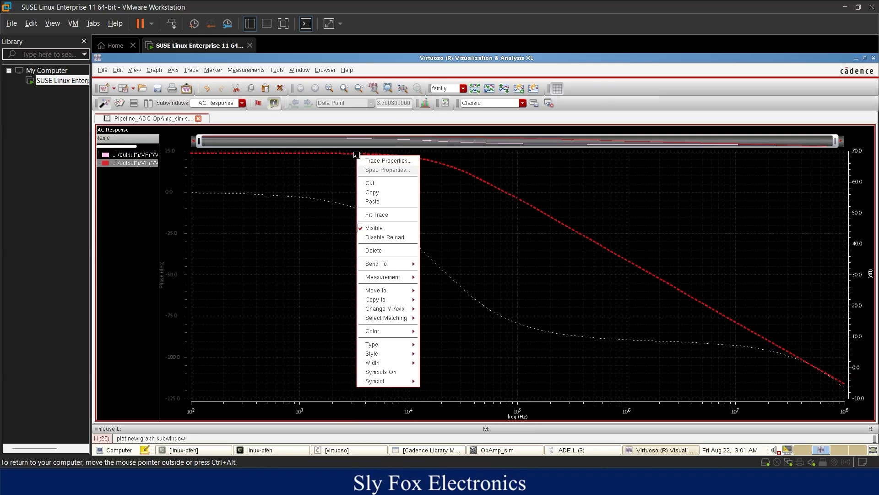
{"action": "mouse_move", "coordinate": [398, 353]}
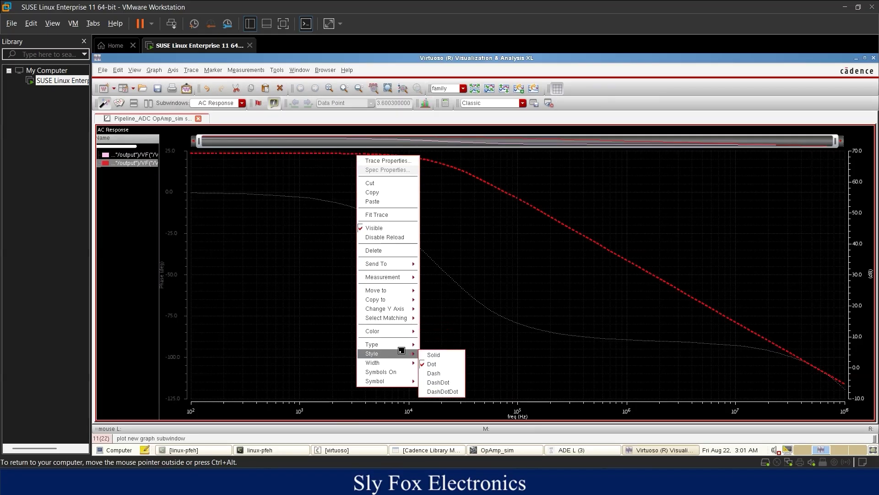
{"action": "left_click", "coordinate": [425, 354]}
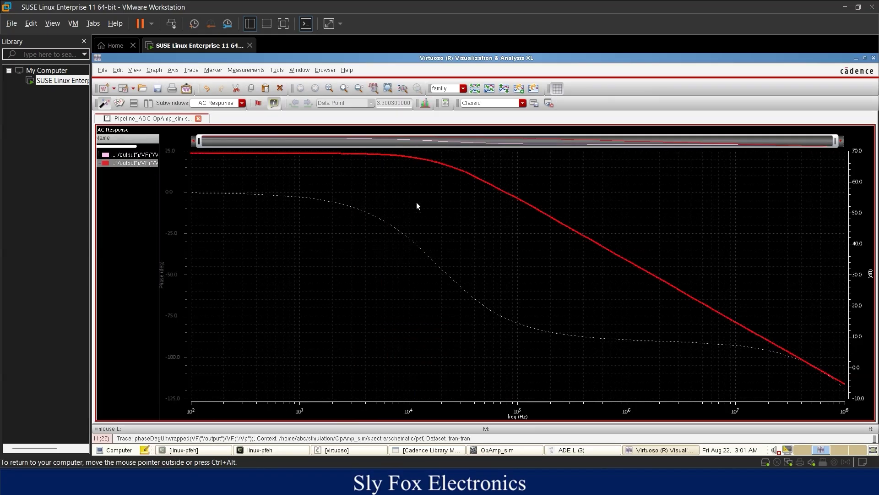
{"action": "right_click", "coordinate": [429, 162]}
{"action": "mouse_move", "coordinate": [476, 367]}
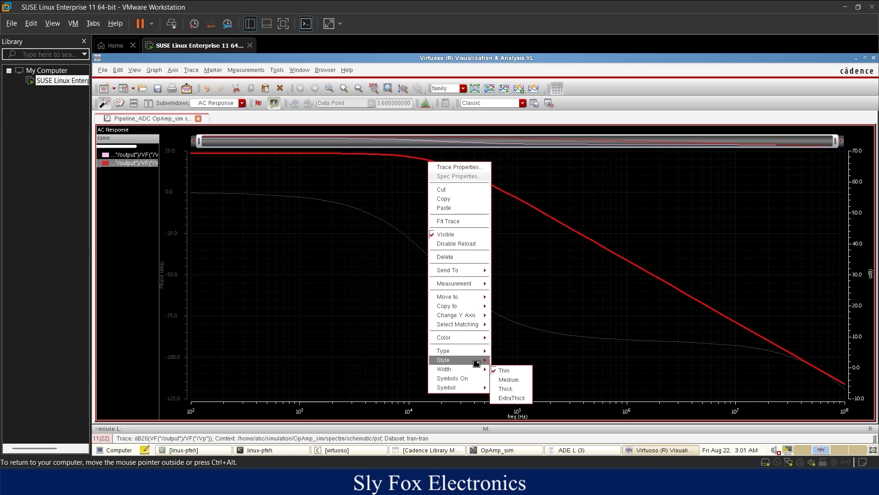
{"action": "left_click", "coordinate": [513, 388]}
Step: Make the white phase trace a solid, thick line
{"action": "left_click", "coordinate": [400, 231]}
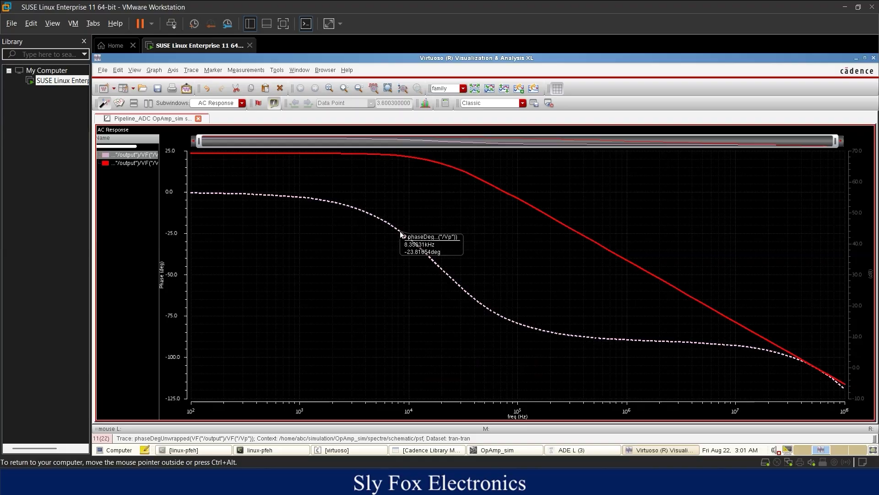
{"action": "right_click", "coordinate": [400, 231]}
{"action": "mouse_move", "coordinate": [431, 252]}
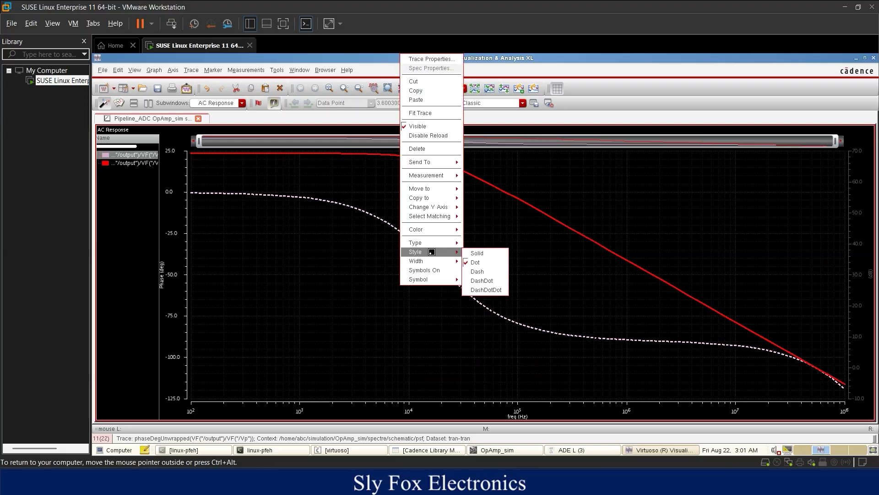
{"action": "left_click", "coordinate": [479, 253]}
{"action": "right_click", "coordinate": [378, 216]}
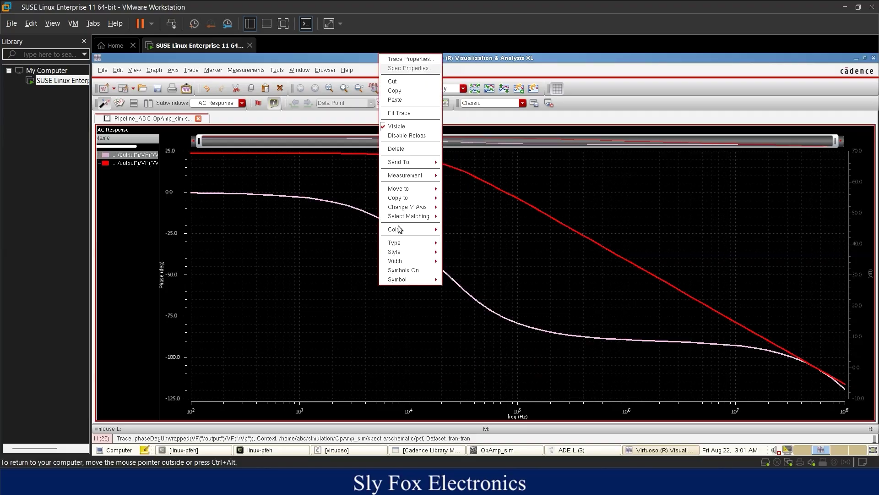
{"action": "mouse_move", "coordinate": [428, 262]}
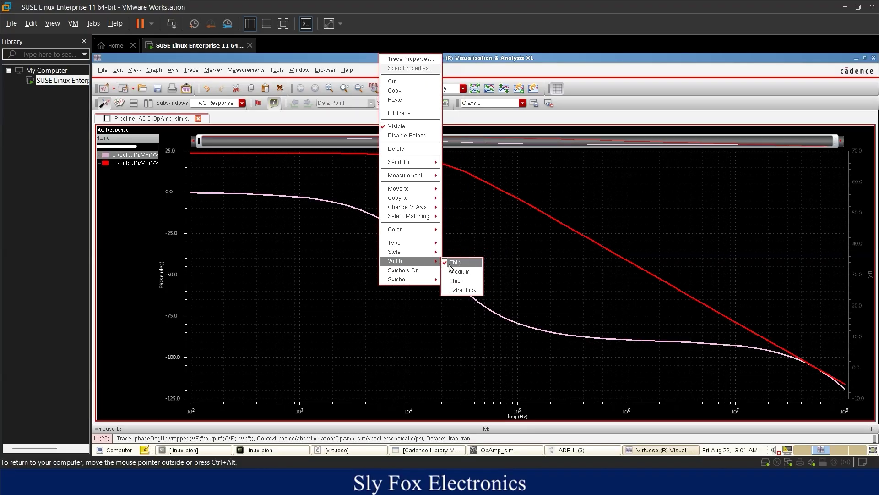
{"action": "left_click", "coordinate": [457, 280]}
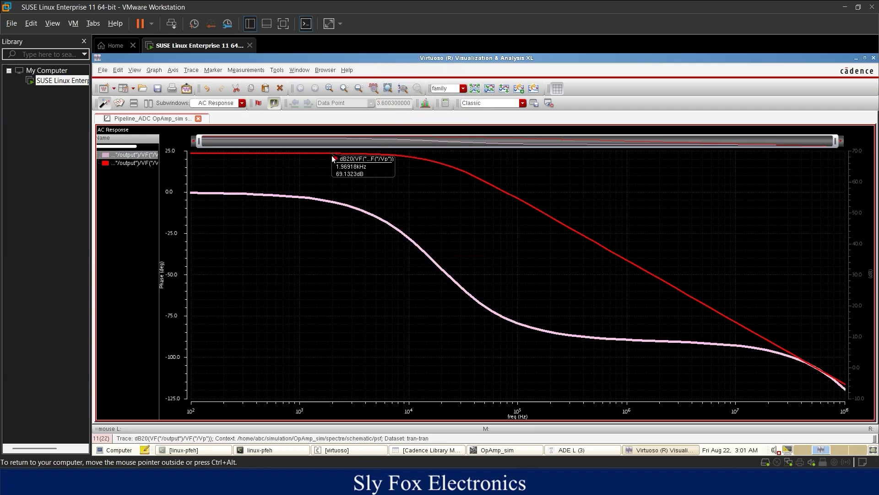
Step: Add a vertical marker on the gain trace at 905.8 Hz (69.17 dB), then minimize the plot window
{"action": "left_click", "coordinate": [352, 154]}
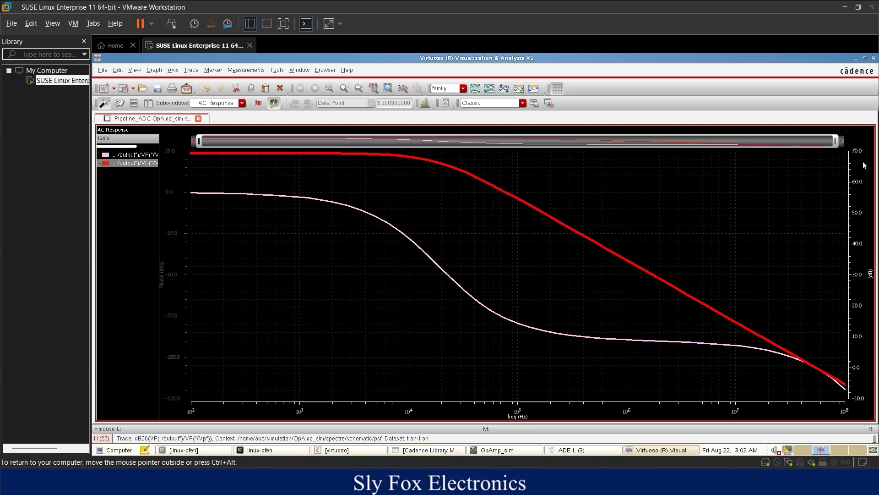
{"action": "key", "text": "v"}
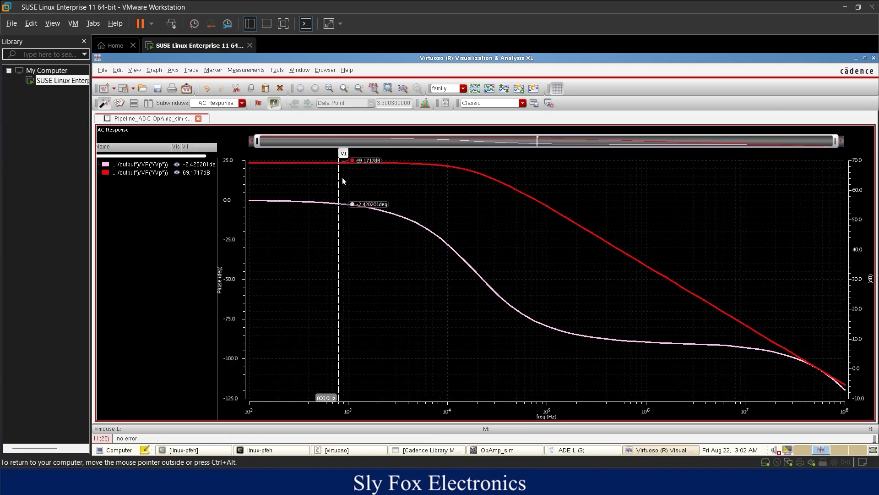
{"action": "mouse_move", "coordinate": [340, 174]}
{"action": "left_mouse_down"}
{"action": "mouse_move", "coordinate": [262, 173]}
{"action": "mouse_move", "coordinate": [362, 174]}
{"action": "mouse_move", "coordinate": [335, 177]}
{"action": "mouse_move", "coordinate": [376, 183]}
{"action": "mouse_move", "coordinate": [325, 184]}
{"action": "mouse_move", "coordinate": [426, 187]}
{"action": "mouse_move", "coordinate": [344, 184]}
{"action": "left_mouse_up"}
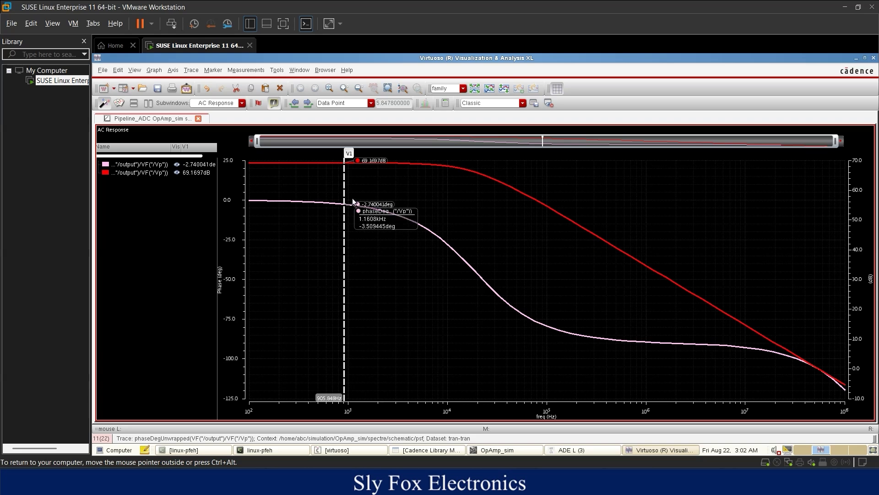
{"action": "left_click", "coordinate": [855, 59]}
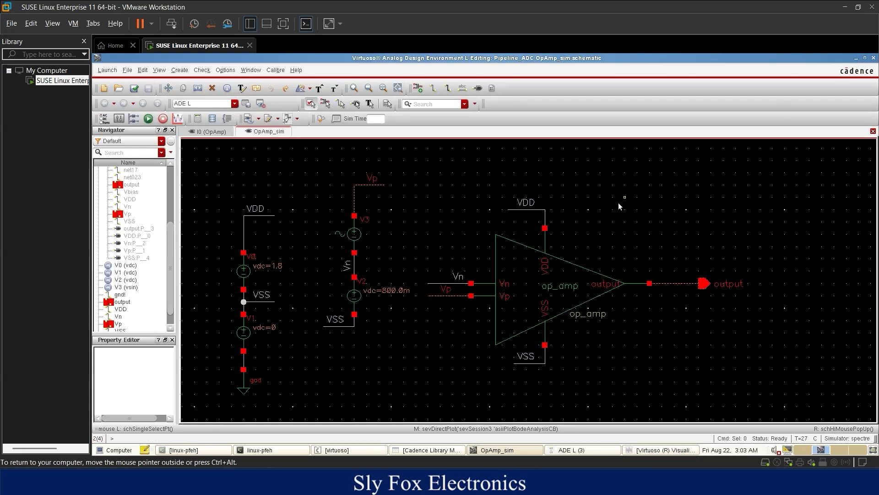